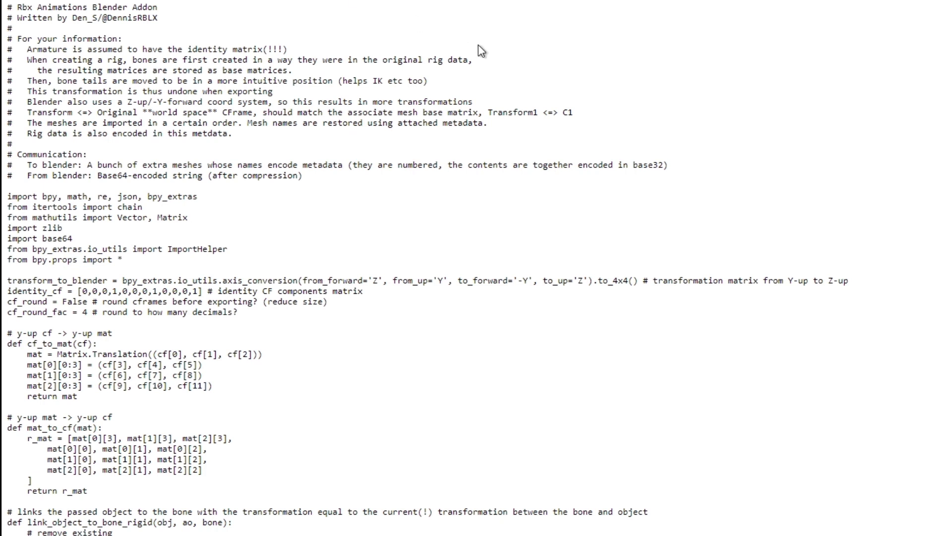
Save the Rbx Animations add-on script page to the desktop as something.py
right_click(459, 34)
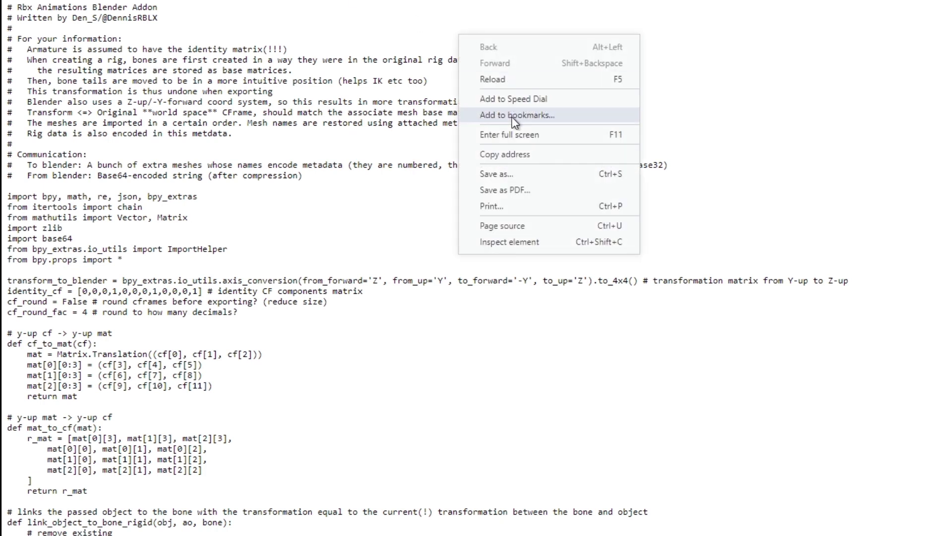
left_click(757, 125)
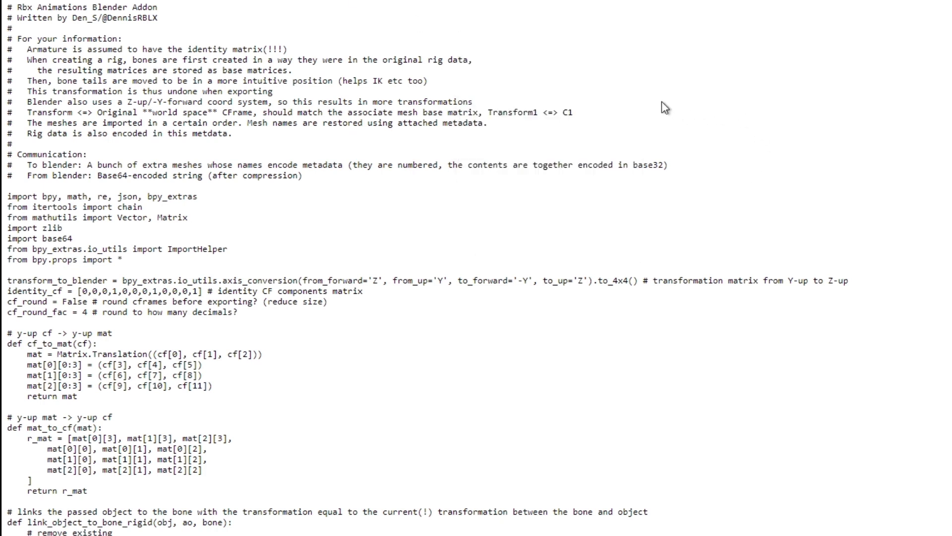
right_click(642, 72)
left_click(719, 212)
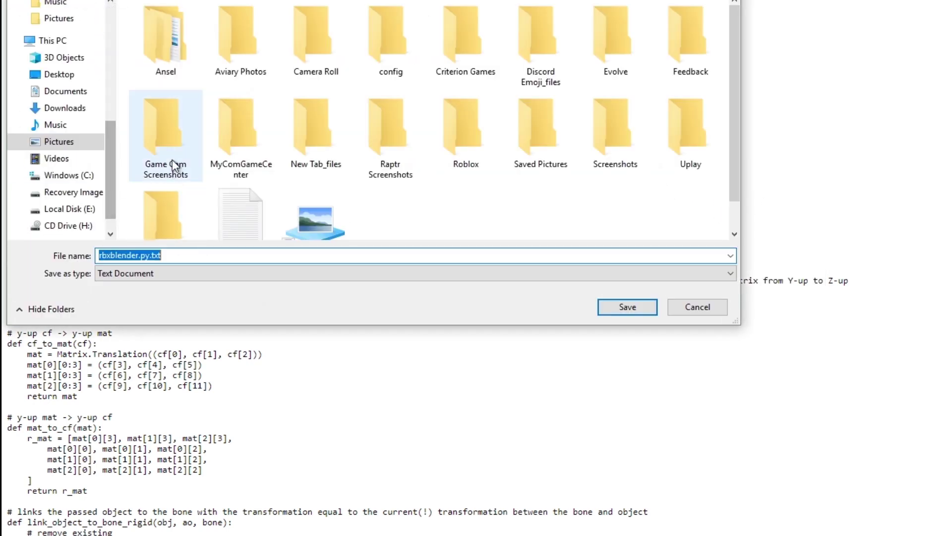
type("something/")
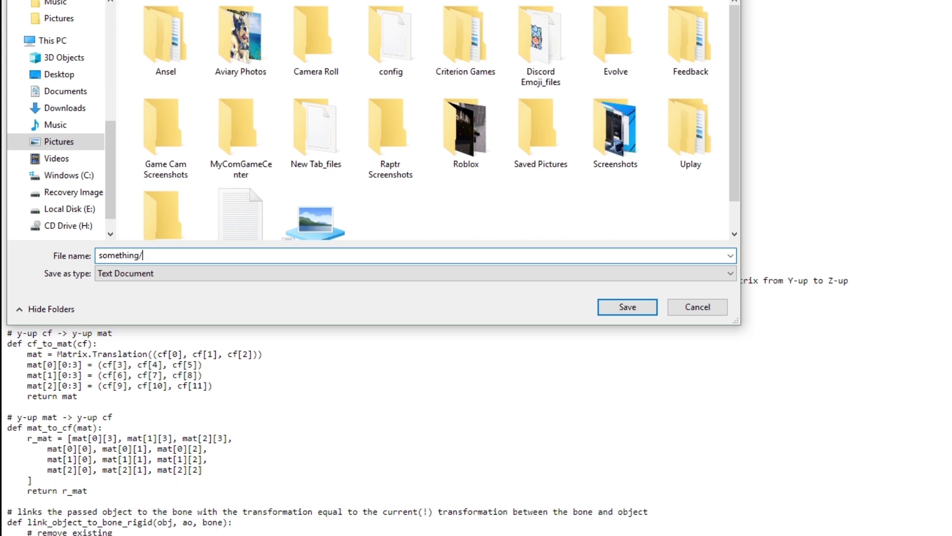
key("BackSpace")
type(".py")
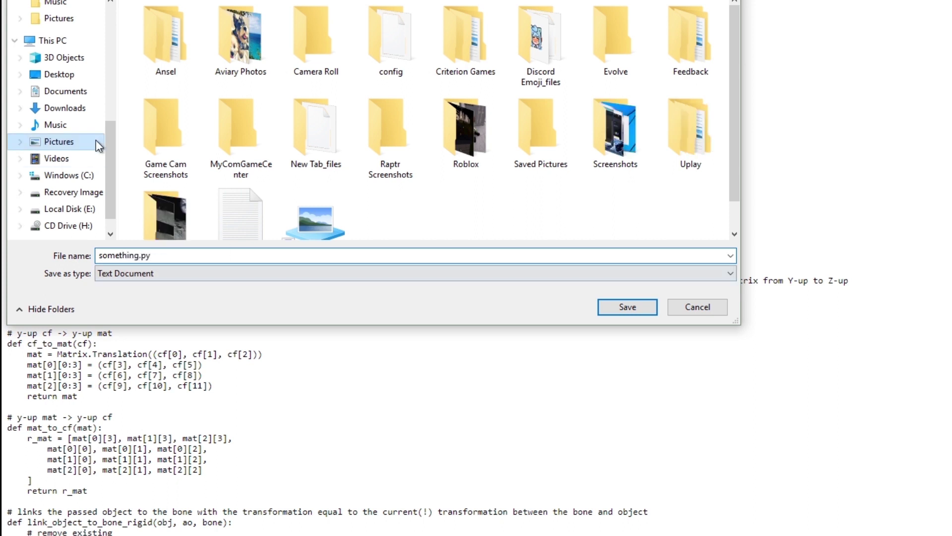
scroll(75, 89, "up", 6)
left_click(69, 33)
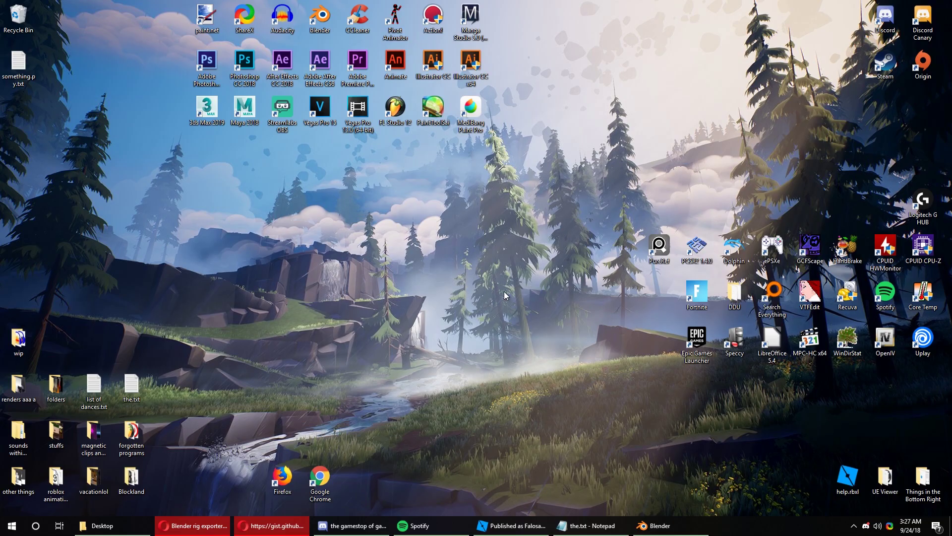
Rename the saved text file on the desktop to something.py, accepting the change of file extension
left_click(27, 84)
left_click(27, 84)
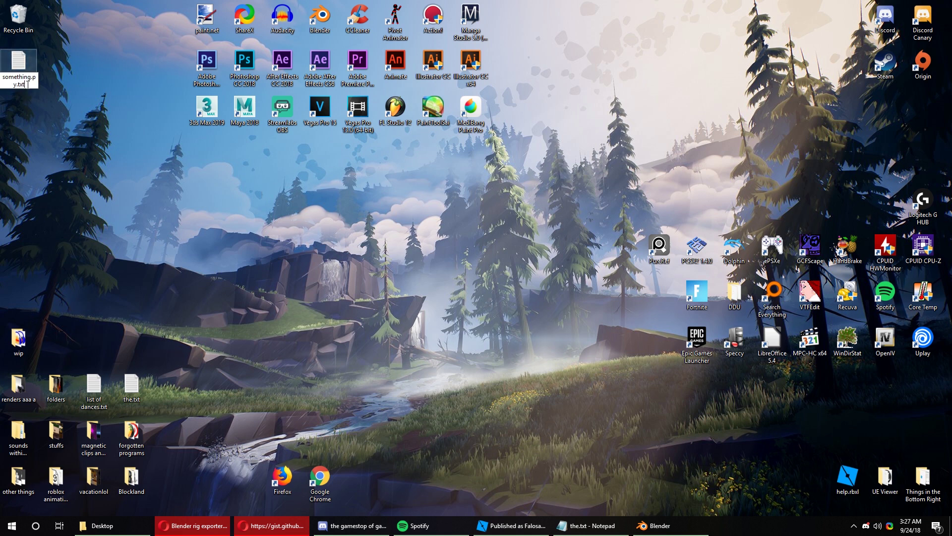
key("Return")
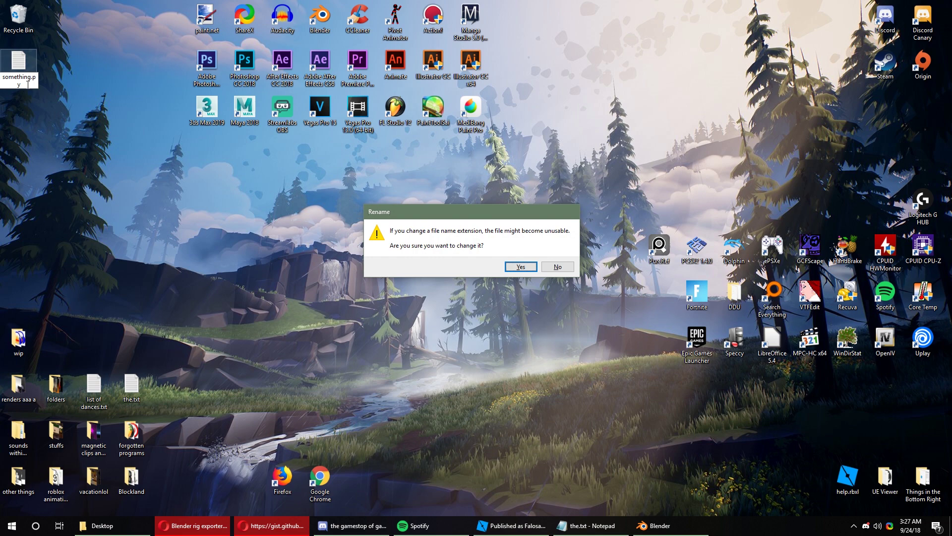
key("Return")
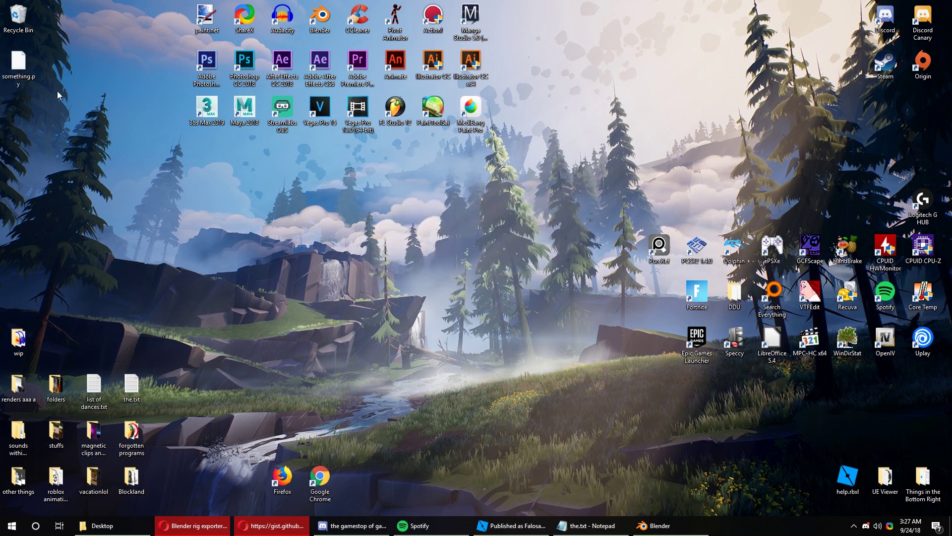
Switch to Blender and install the something.py add-on from file in the user preferences
left_click(666, 524)
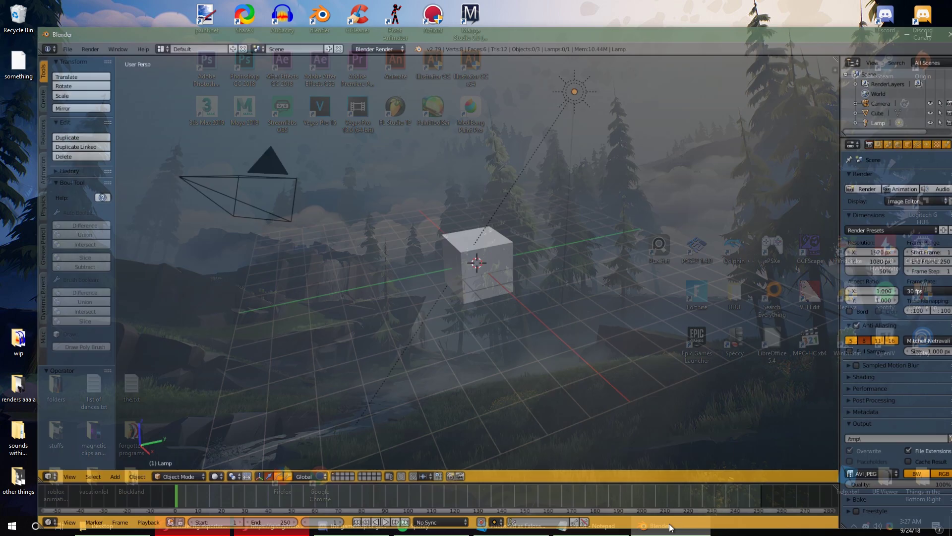
middle_click_drag(447, 279, 80, 37)
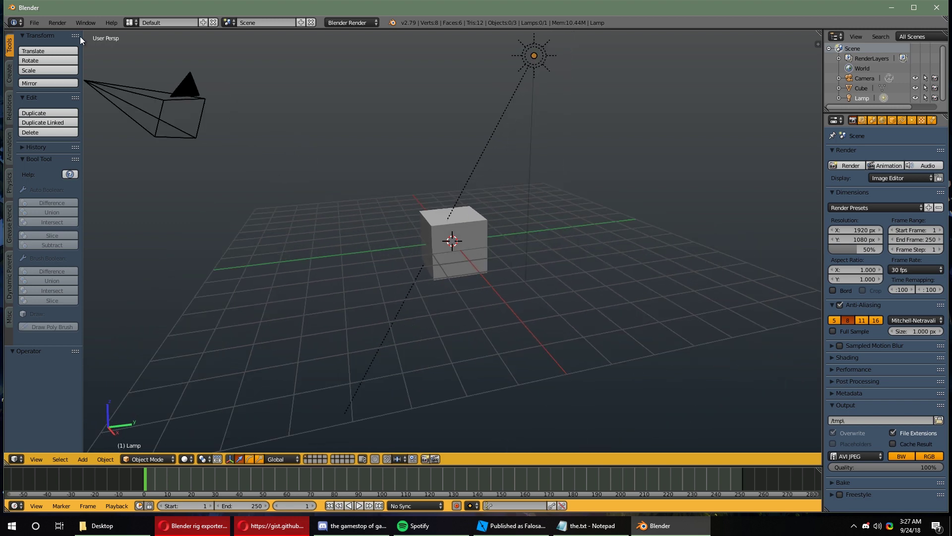
key("ctrl+alt+u")
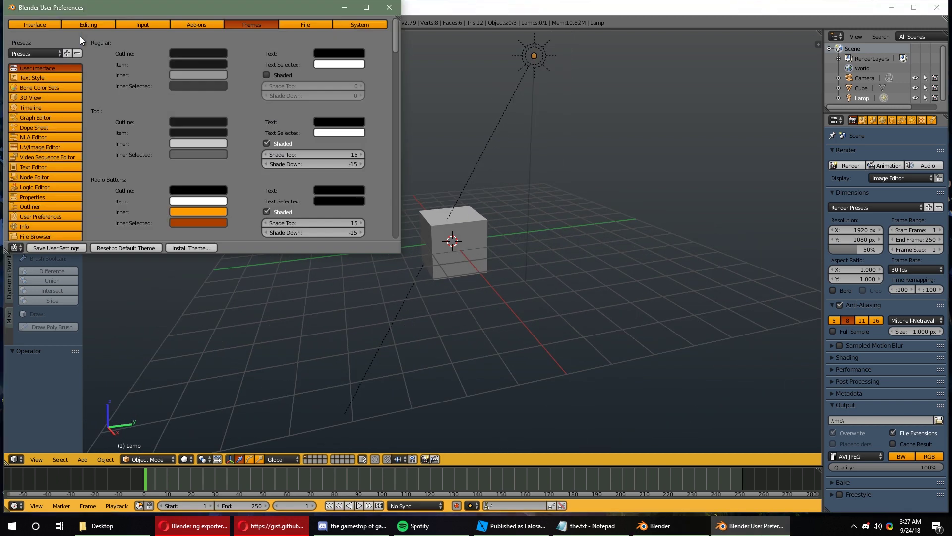
left_click(197, 24)
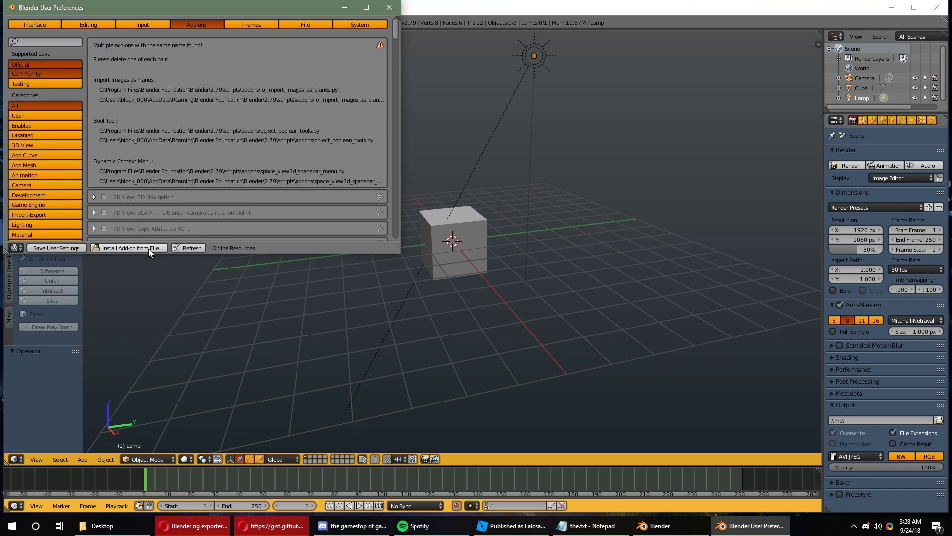
left_click(148, 248)
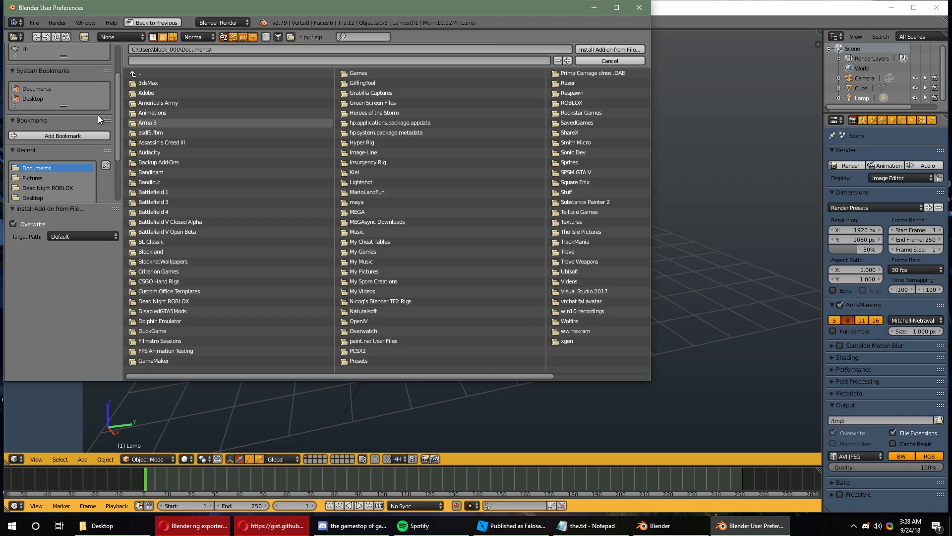
key("Escape")
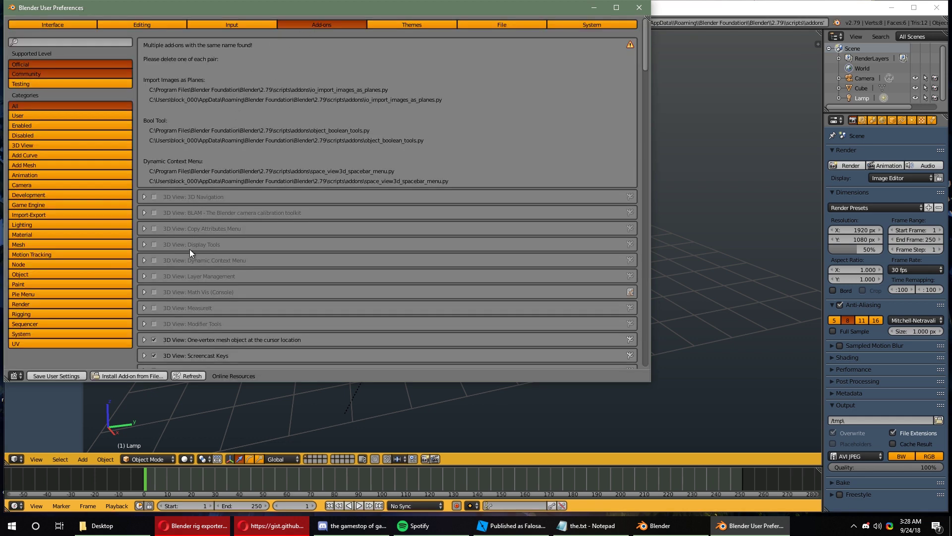
scroll(176, 247, "down", 3)
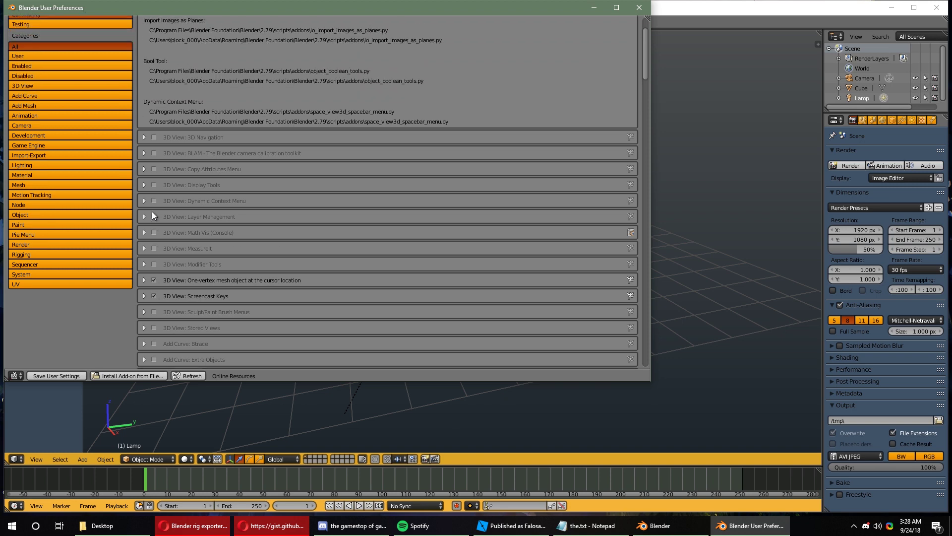
scroll(152, 212, "up", 3)
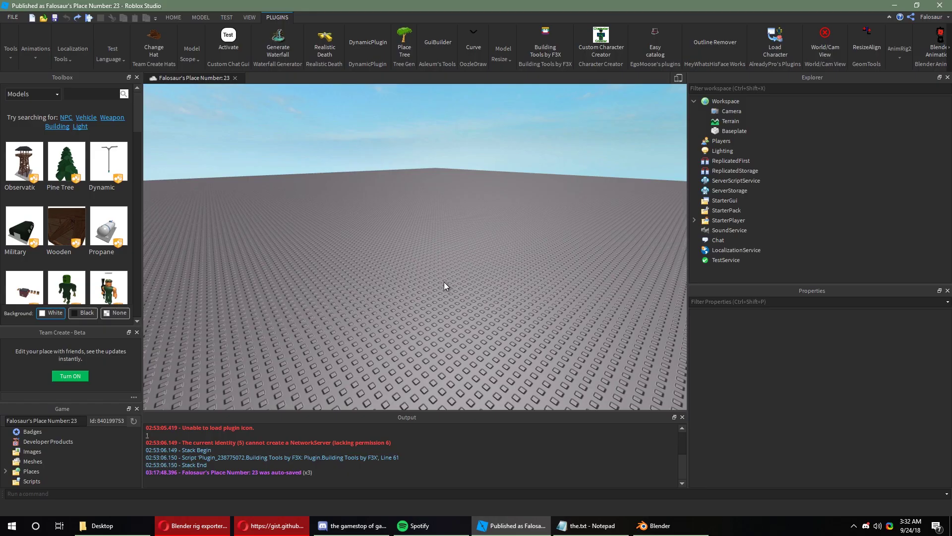
Insert an R15 Block Rig with the Rig Builder plugin
left_click(43, 40)
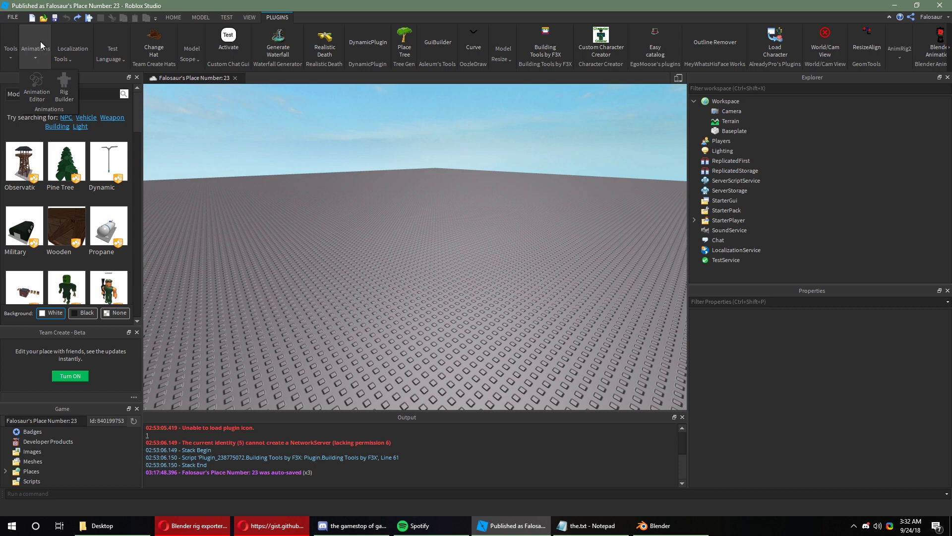
left_click(61, 84)
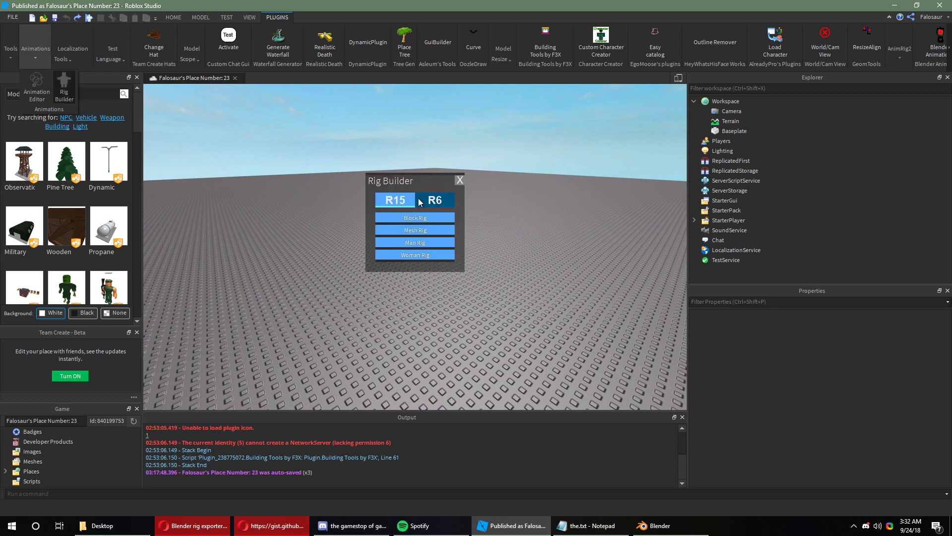
left_click(435, 218)
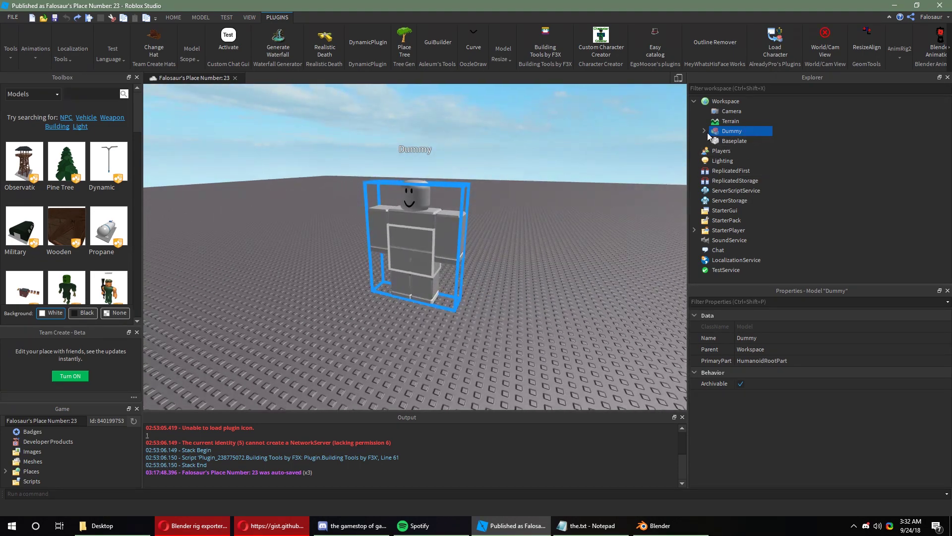
Set the position of the dummy's HumanoidRootPart to 0, 0, 0
left_click(704, 130)
scroll(732, 199, "down", 2)
left_click(757, 240)
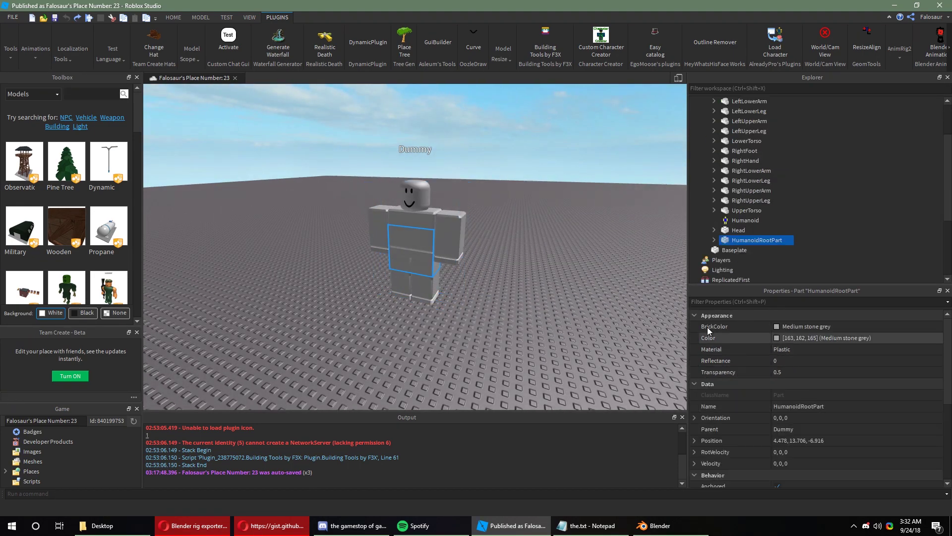
left_click(592, 297)
left_click(758, 241)
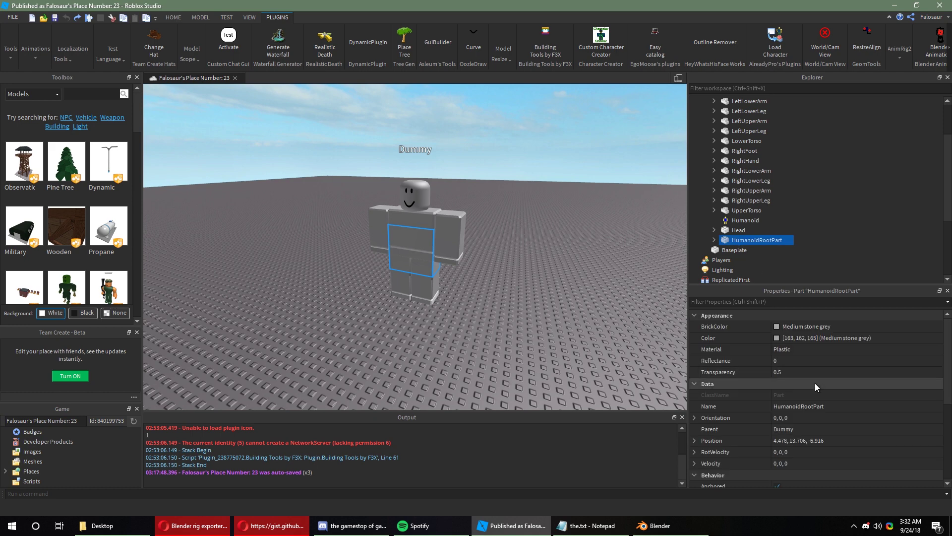
left_click(799, 440)
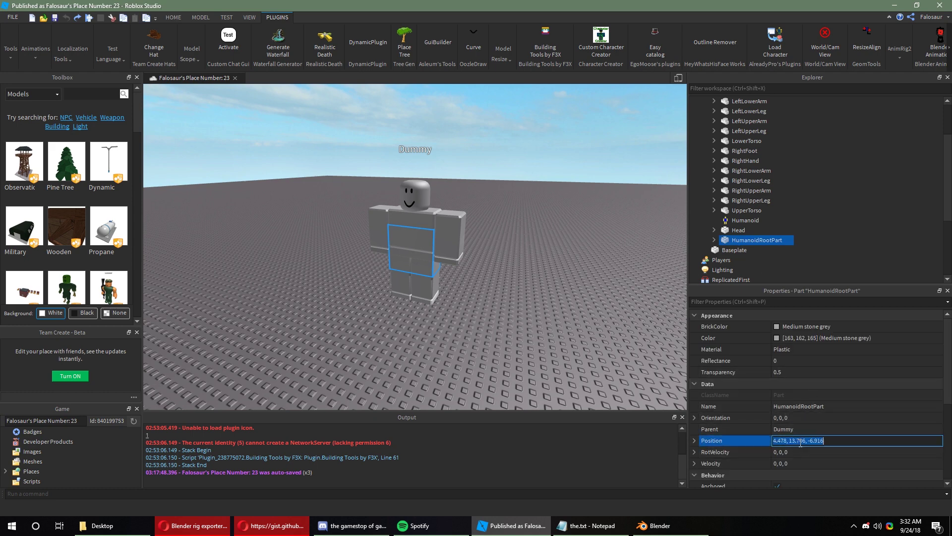
type("0, 0, 0")
key("Return")
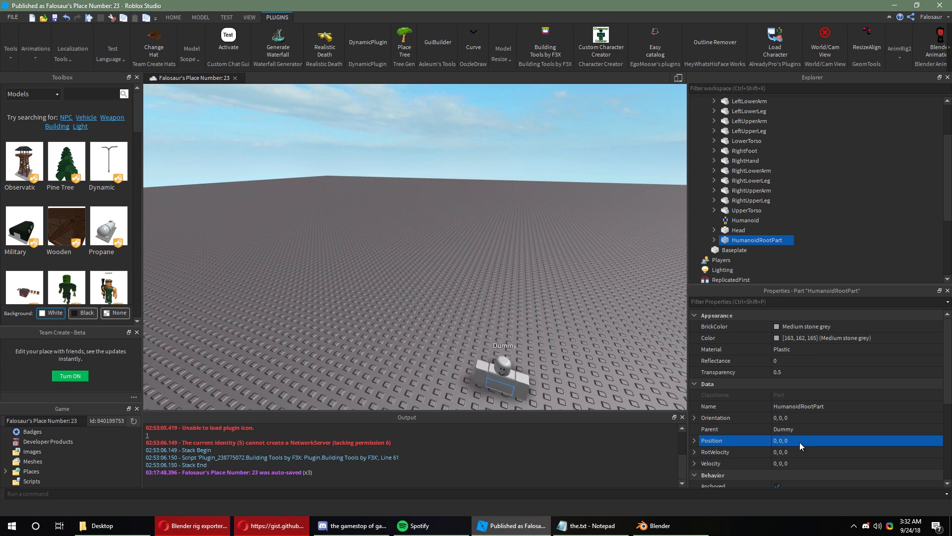
Move the whole Dummy model straight up until its feet stand clear of the baseplate
key("f")
left_click(407, 249)
key("ctrl+2")
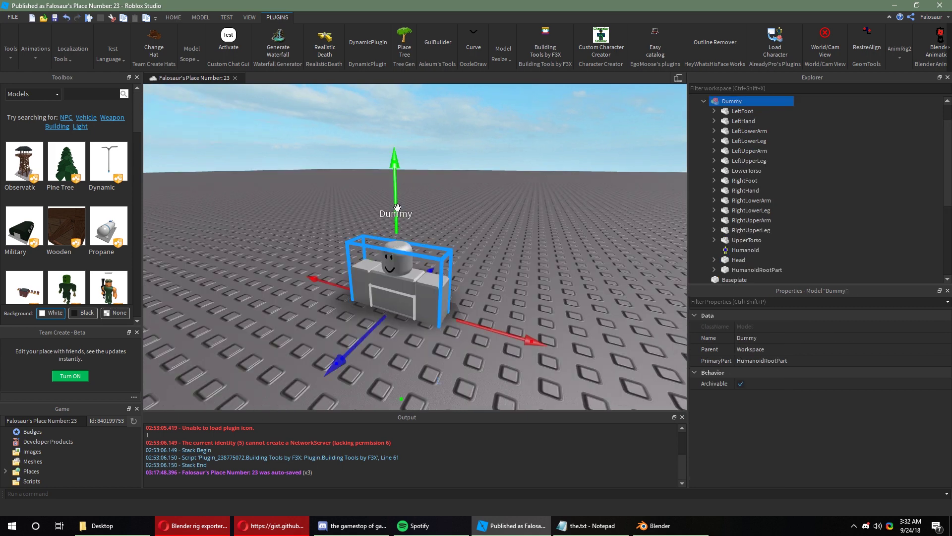
left_click_drag(397, 207, 395, 134)
left_click(437, 159)
right_click_drag(500, 217, 506, 219)
key("w")
key("s")
key("e")
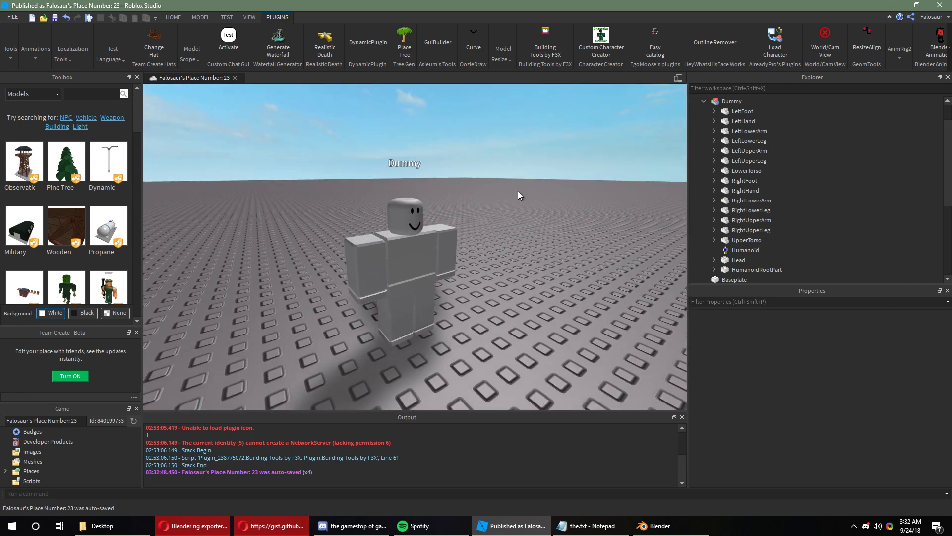
Export the Dummy rig with the Blender animation plugin to the desktop as dnahyufsdbuhdsfnjsafuisfhdnj.obj
left_click(899, 47)
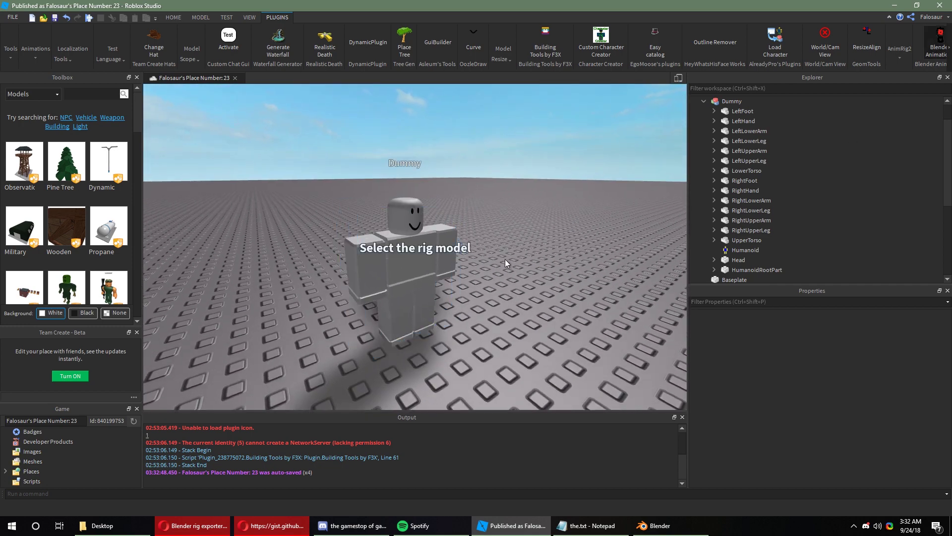
left_click(415, 257)
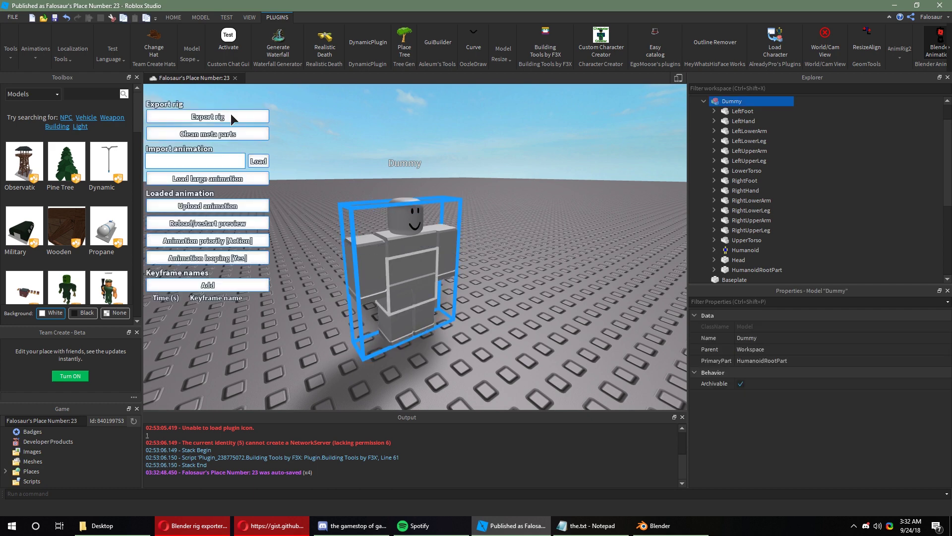
left_click(235, 116)
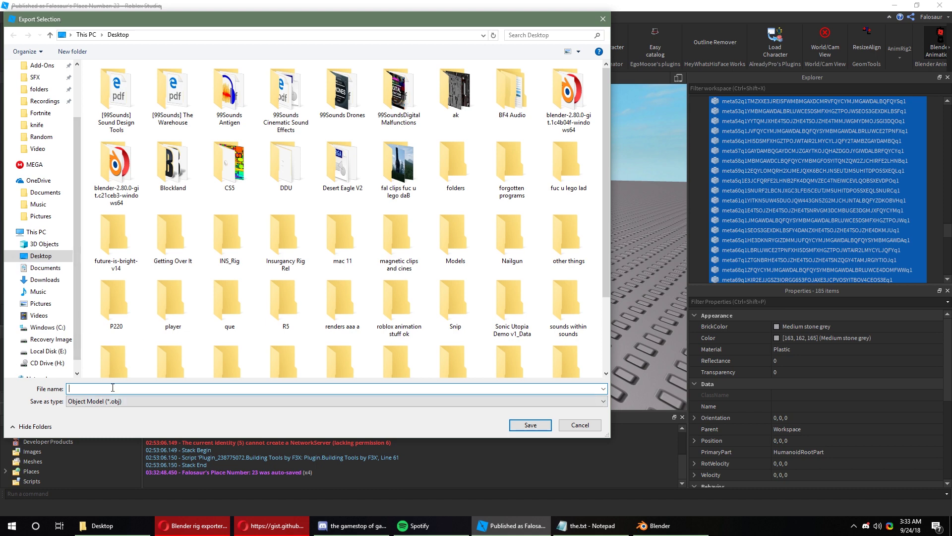
type("dnaawdawdawdawdawdaw")
key("Return")
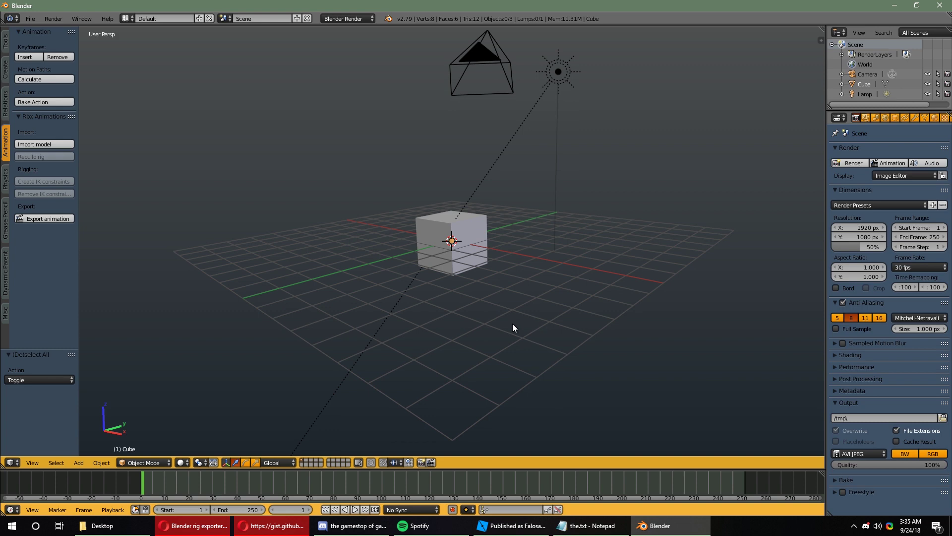
Import the rig model dnahyufsdbuhdsfnjsafuisfhdnj.obj from the desktop with the Rbx Animations add-on
scroll(513, 323, "up", 5)
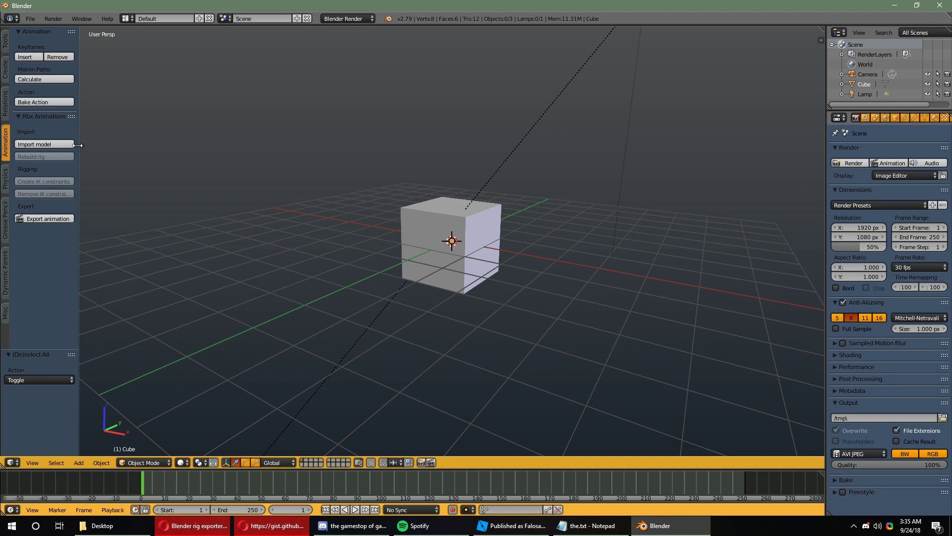
left_click(62, 145)
left_click(390, 109)
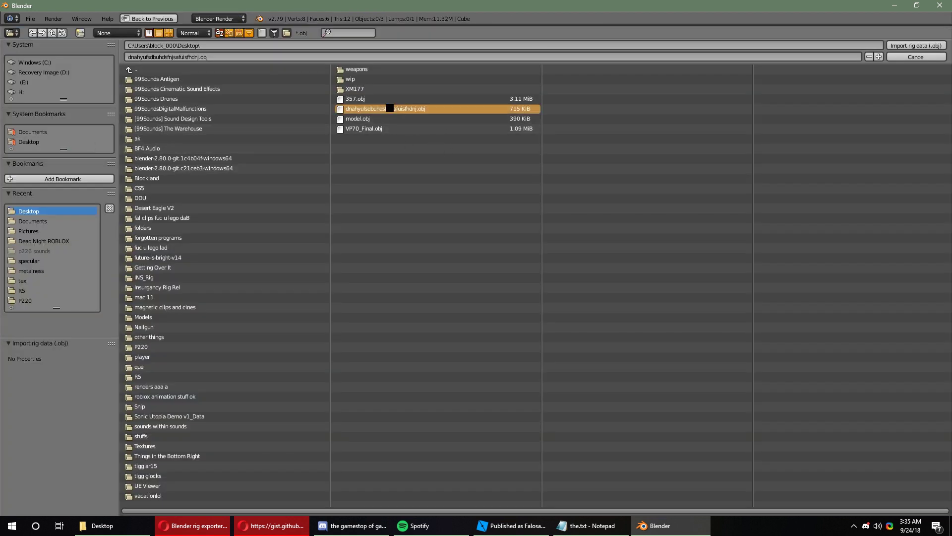
Rebuild the rig of the imported dummy model with the Rbx Animations add-on
scroll(467, 129, "up", 2)
right_click(462, 212)
middle_click_drag(477, 127, 456, 258, "shift")
scroll(461, 214, "down", 1)
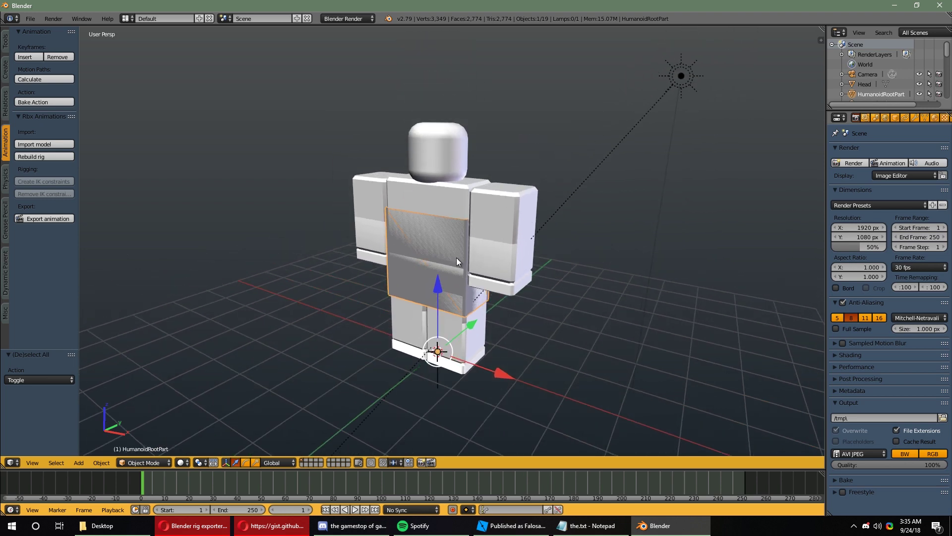
scroll(456, 257, "up", 2)
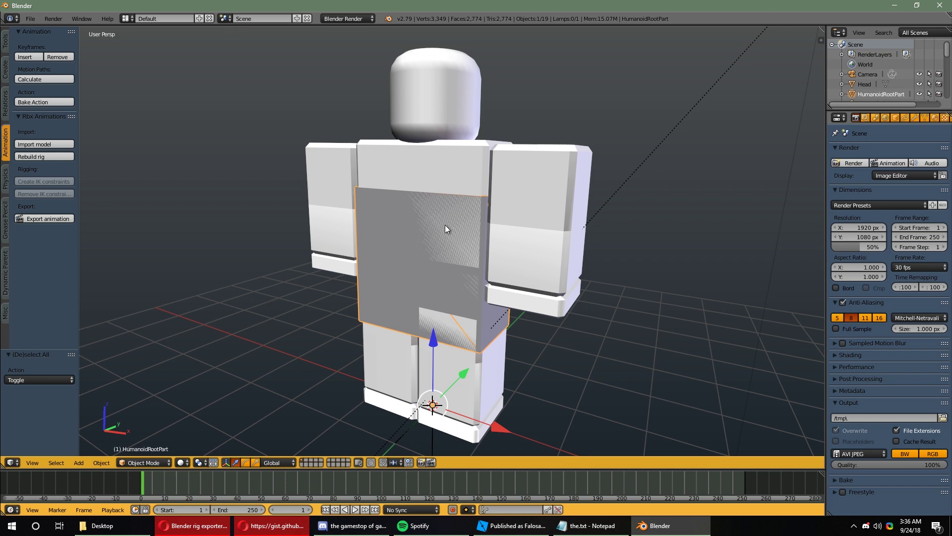
left_click(46, 157)
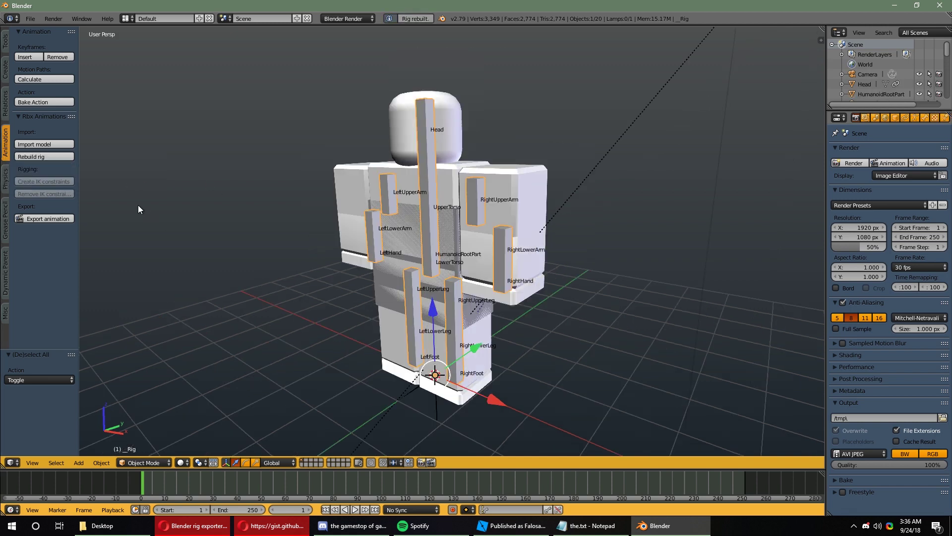
Hide the HumanoidRootPart block overlapping the dummy's torso and put the rig armature into Pose Mode
right_click(385, 279)
right_click(385, 279)
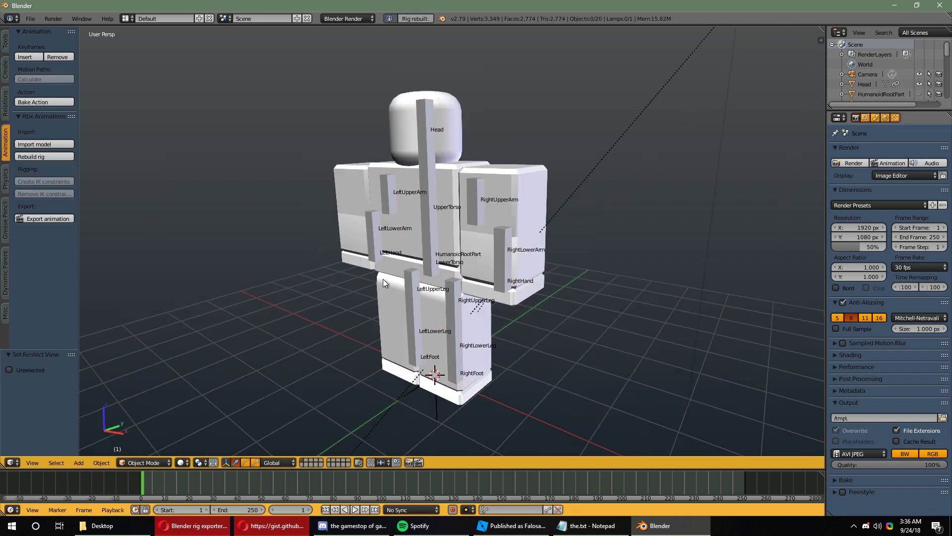
middle_click_drag(383, 279, 440, 261)
right_click(438, 213)
key("ctrl+Tab")
key("ctrl+Tab")
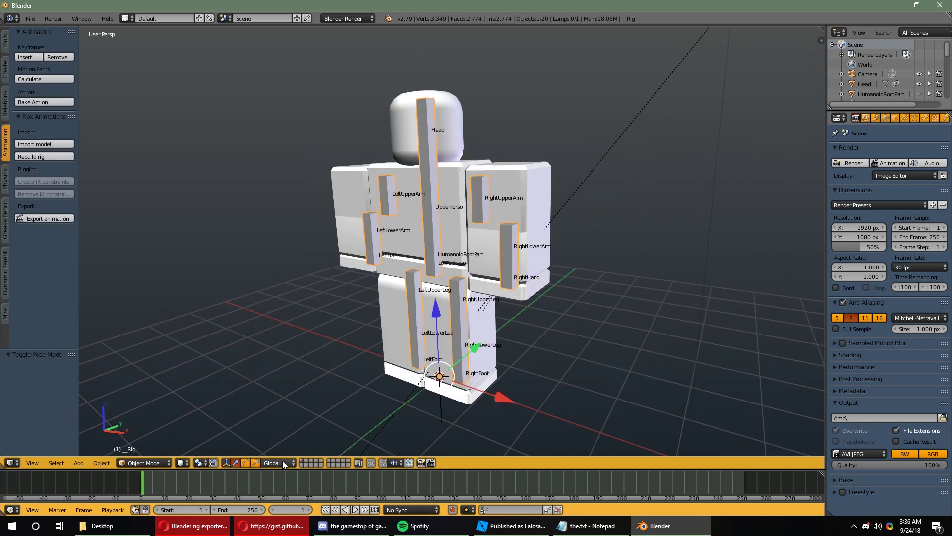
left_click(144, 463)
left_click(147, 429)
right_click(449, 263)
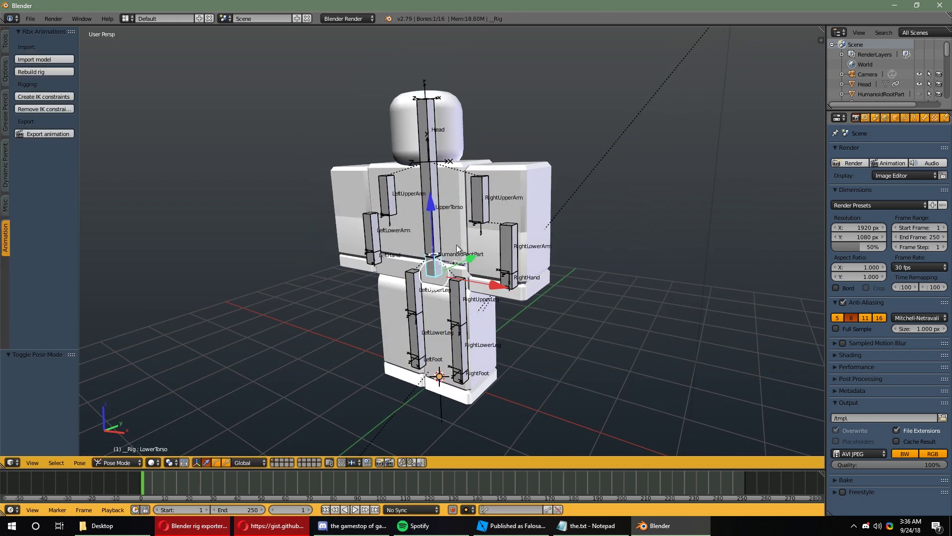
key("Tab")
middle_click_drag(461, 297, 442, 310)
key("Tab")
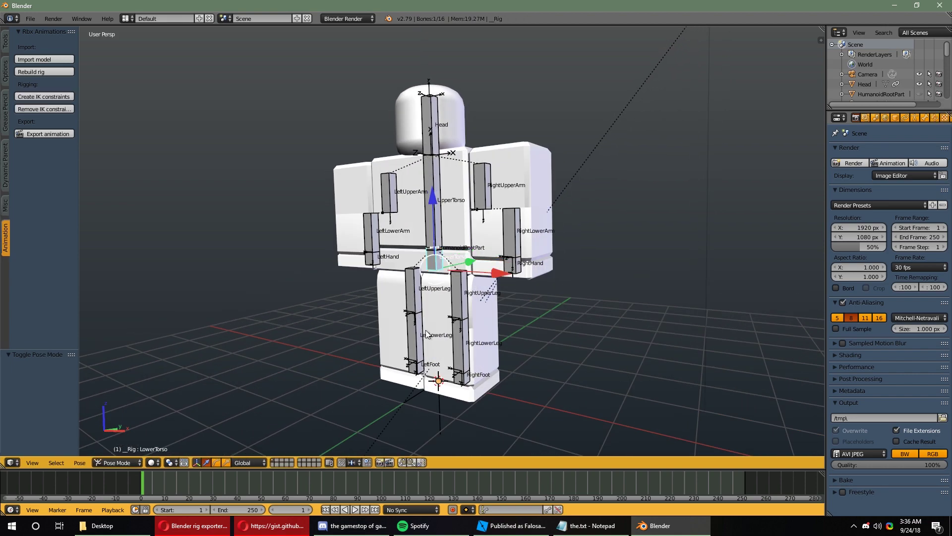
Create IK constraints with a chain count of 3 for the LeftFoot and RightFoot bones
right_click(409, 368)
right_click(456, 376, "shift")
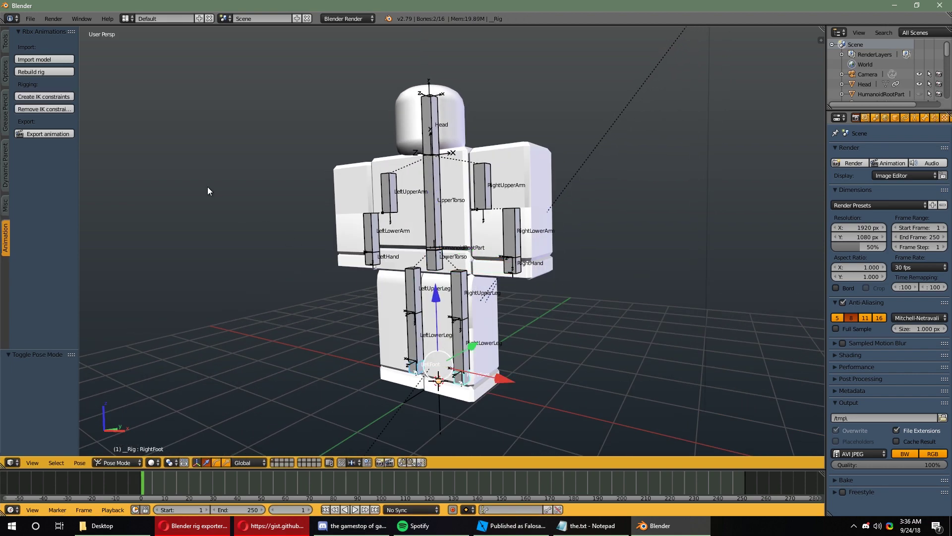
scroll(279, 216, "up", 5)
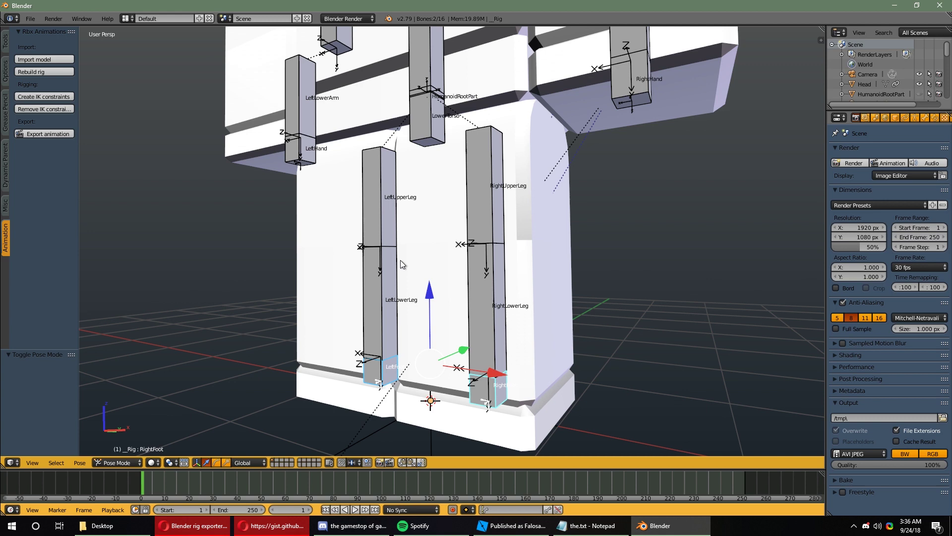
scroll(400, 260, "down", 4)
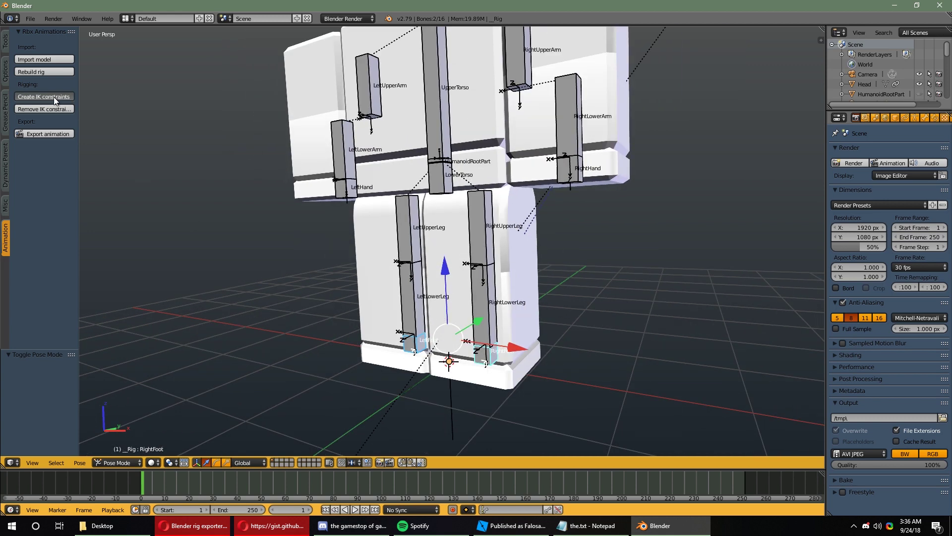
left_click(54, 97)
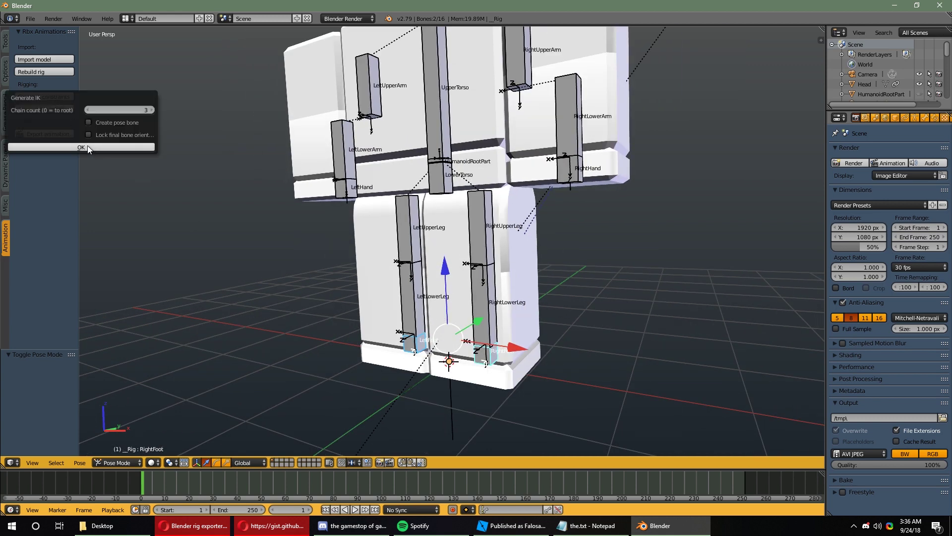
left_click(87, 144)
Try moving the LowerTorso bone along the global Z axis to test the leg IK
middle_click_drag(268, 288, 457, 308)
scroll(458, 302, "down", 2)
middle_click_drag(469, 195, 459, 243, "shift")
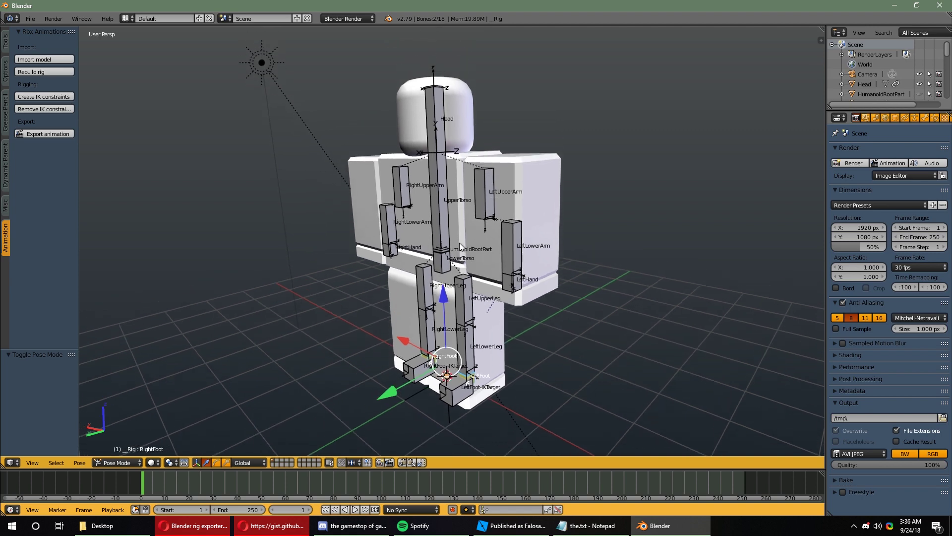
scroll(460, 245, "down", 1)
right_click(453, 373)
right_click(420, 358, "shift")
right_click(448, 264)
key("g")
key("z")
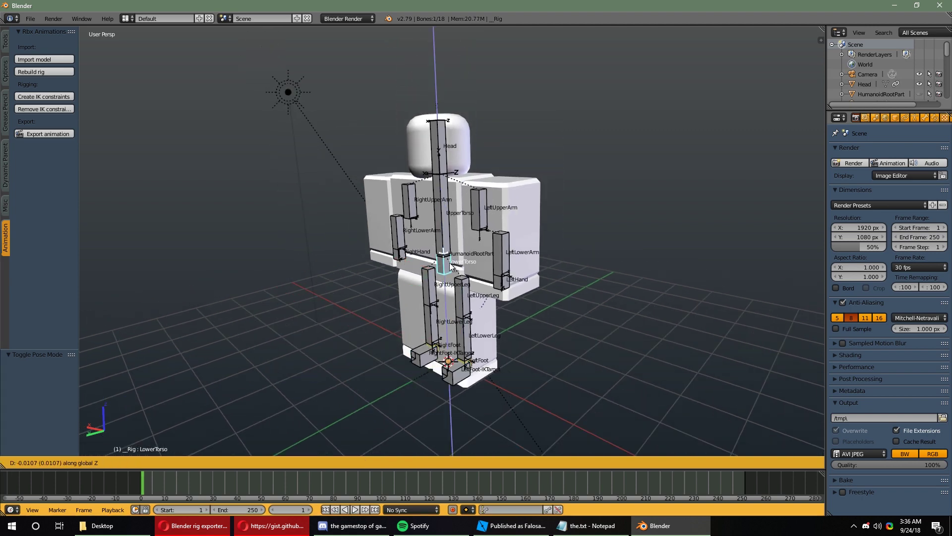
right_click(450, 279)
Rotate the left and right upper leg bones together about 28° around the global X axis
right_click(436, 306)
key("g")
right_click(433, 304)
right_click(461, 301, "shift")
key("r")
key("x")
left_click(387, 219)
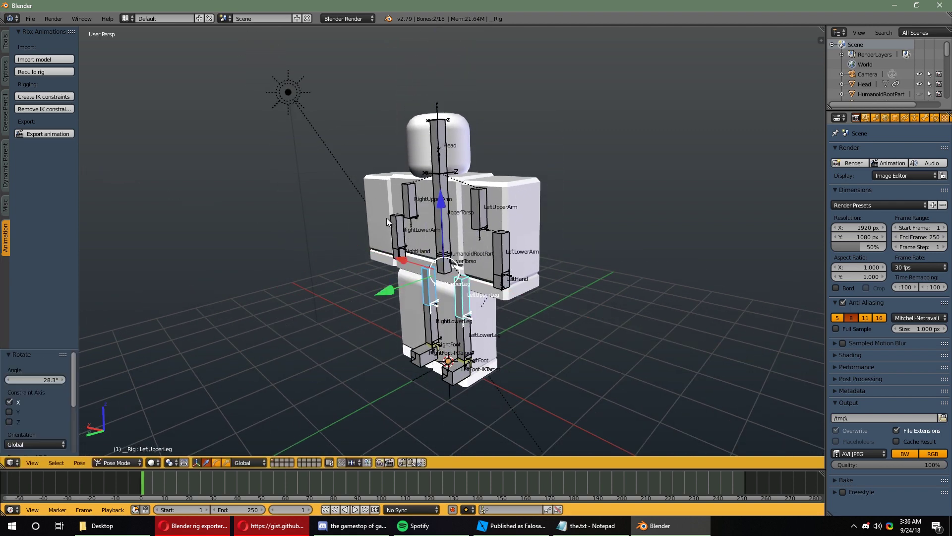
Move the LowerTorso bone vertically along the global Z axis
right_click(446, 265)
key("g")
key("z")
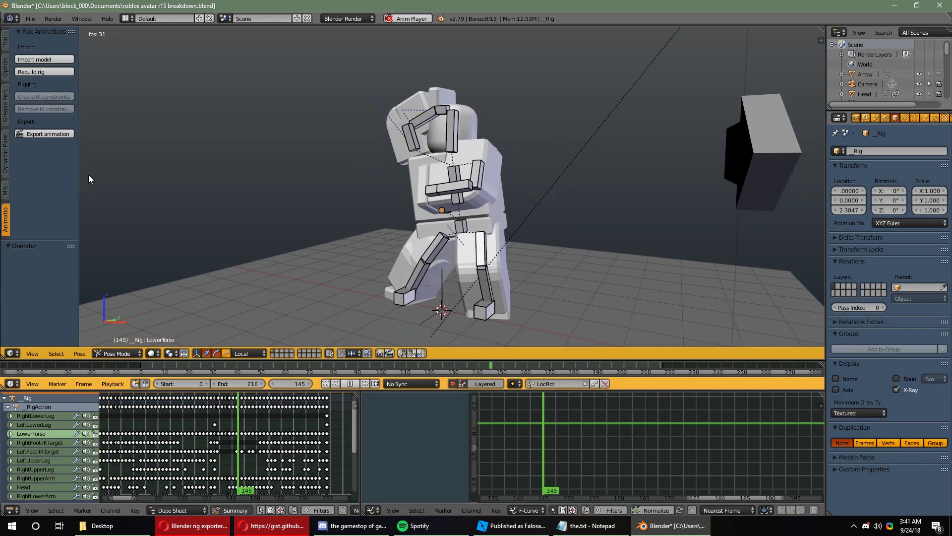
Export the breakdown animation with Rbx Animations, switch to Roblox Studio and load the pasted data onto the Dummy as a large animation
left_click(43, 133)
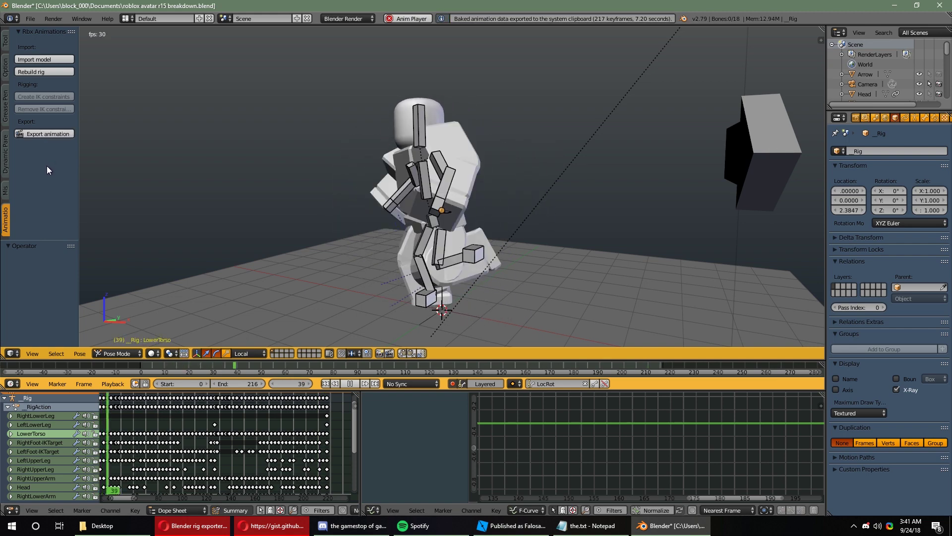
key("alt+Tab")
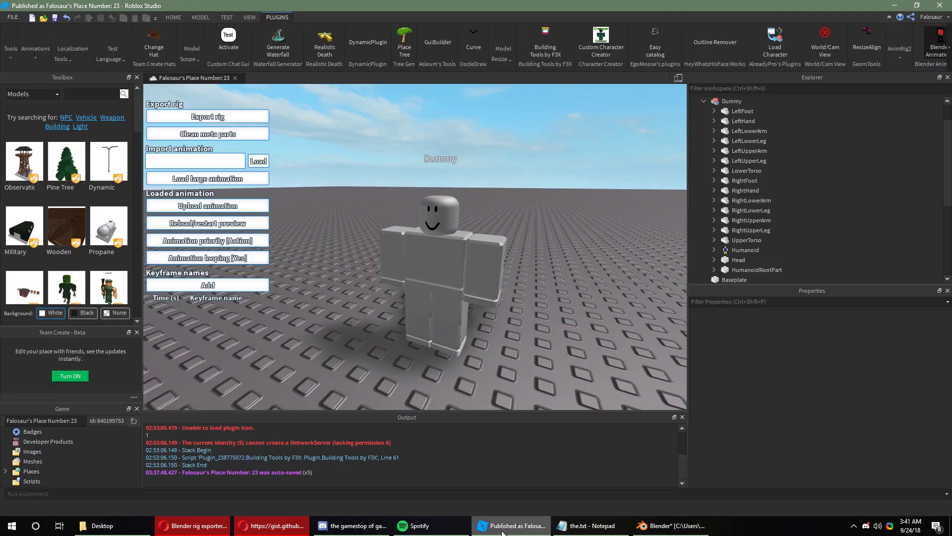
left_click(259, 179)
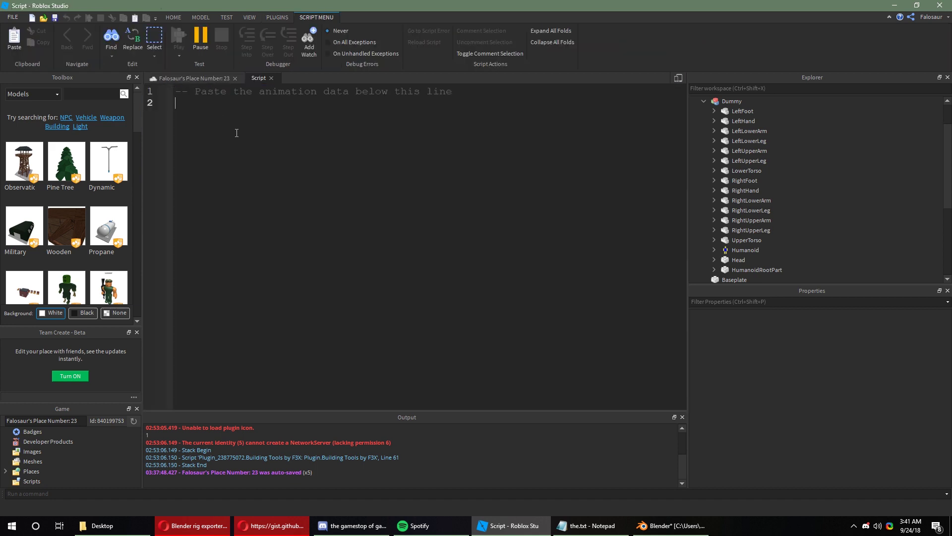
key("ctrl+v")
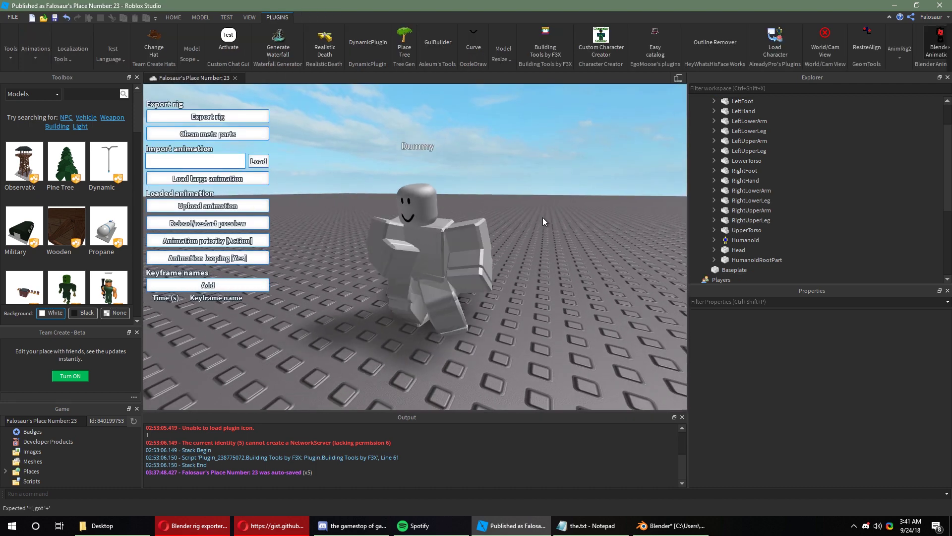